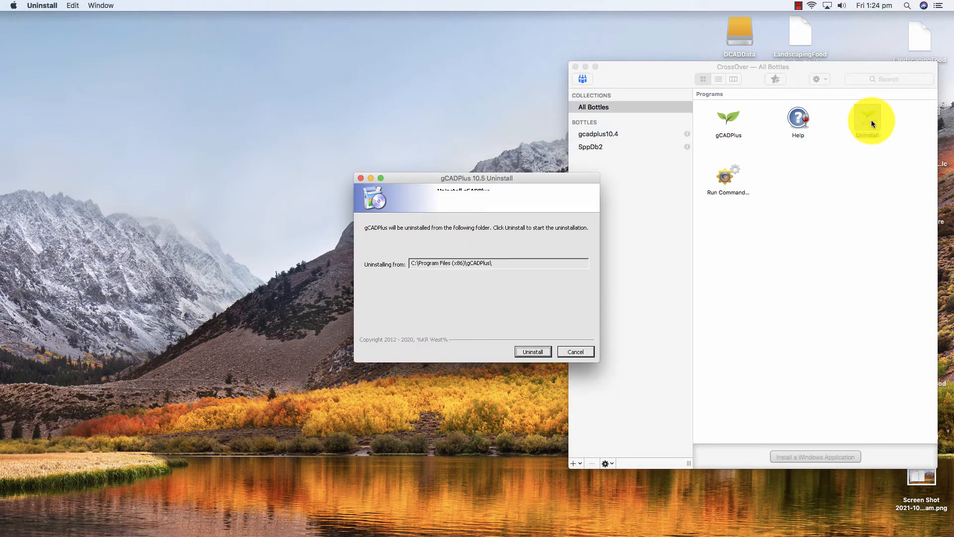
Uninstall gCADPlus from its installation folder and finish the uninstall wizard.
click(535, 352)
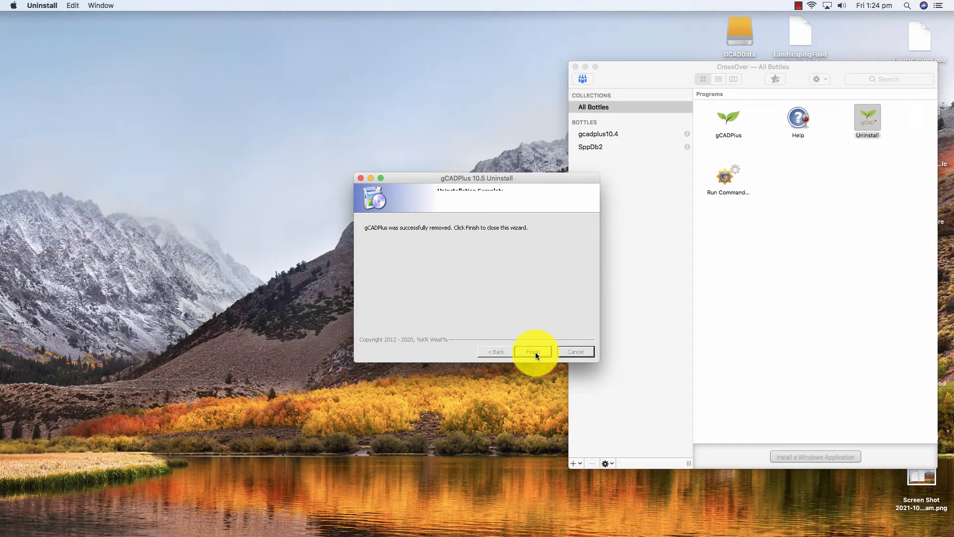
click(533, 351)
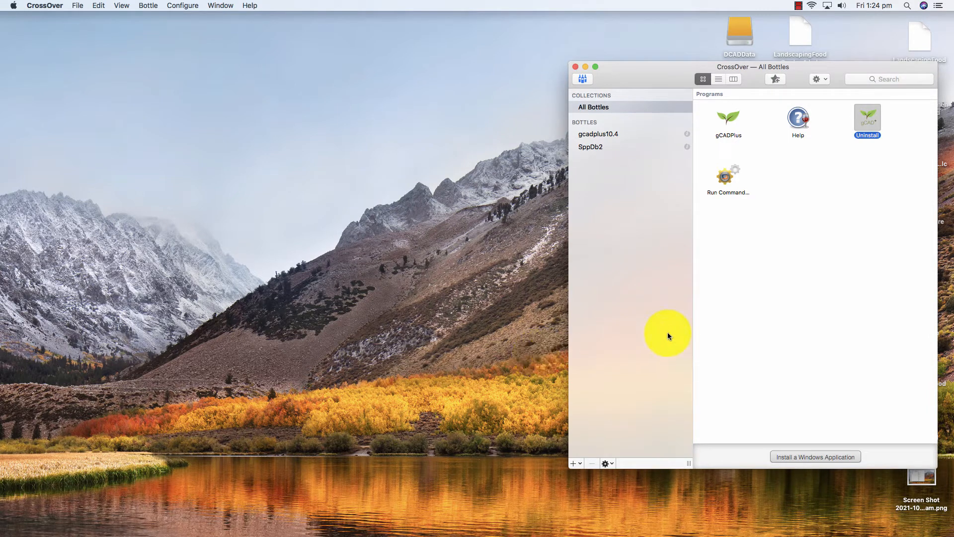
Delete the gcadplus10.4 bottle with all its contents and close the bottles window.
click(726, 120)
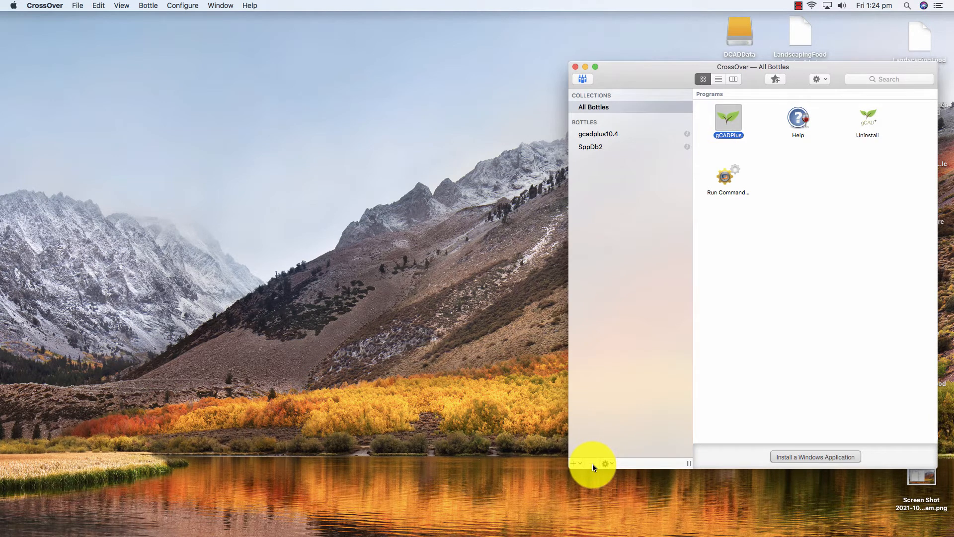
click(602, 437)
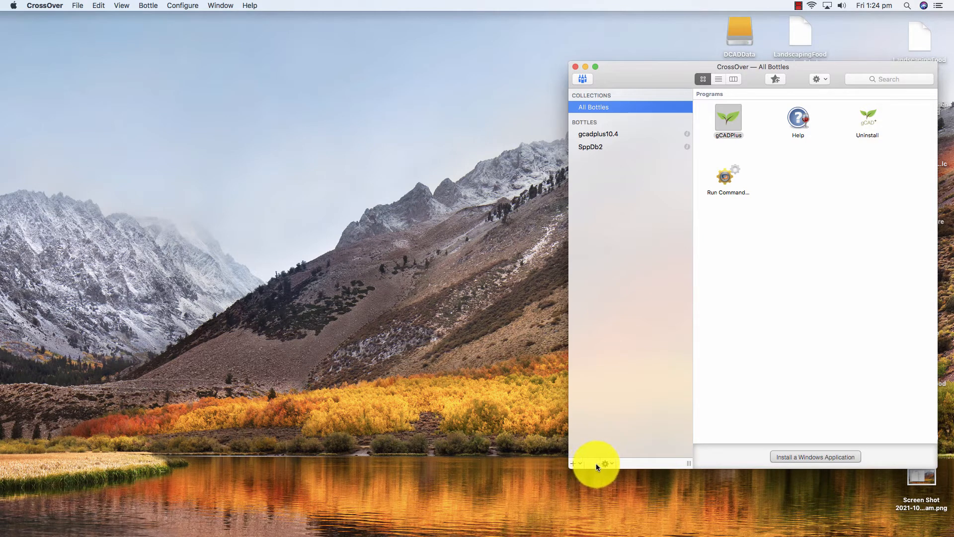
click(600, 134)
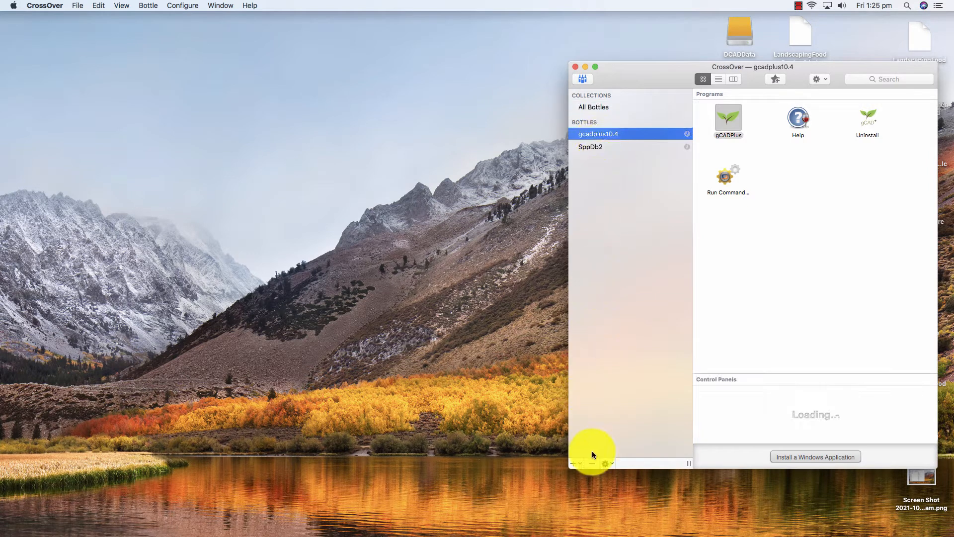
click(593, 463)
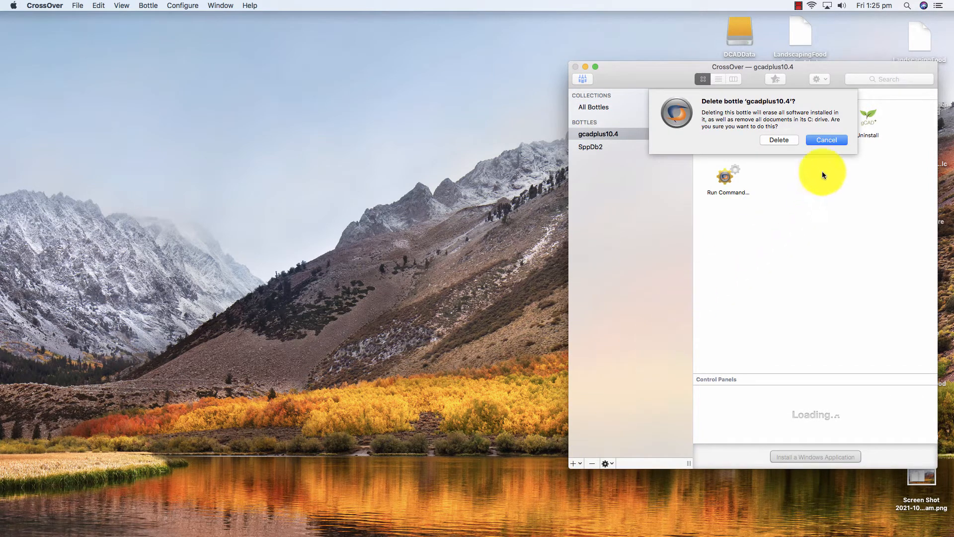
click(781, 140)
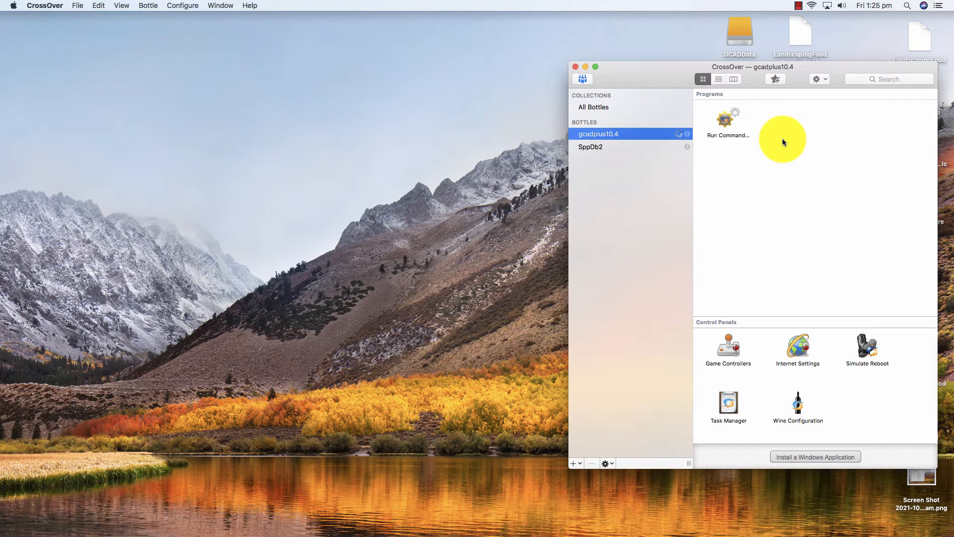
click(575, 68)
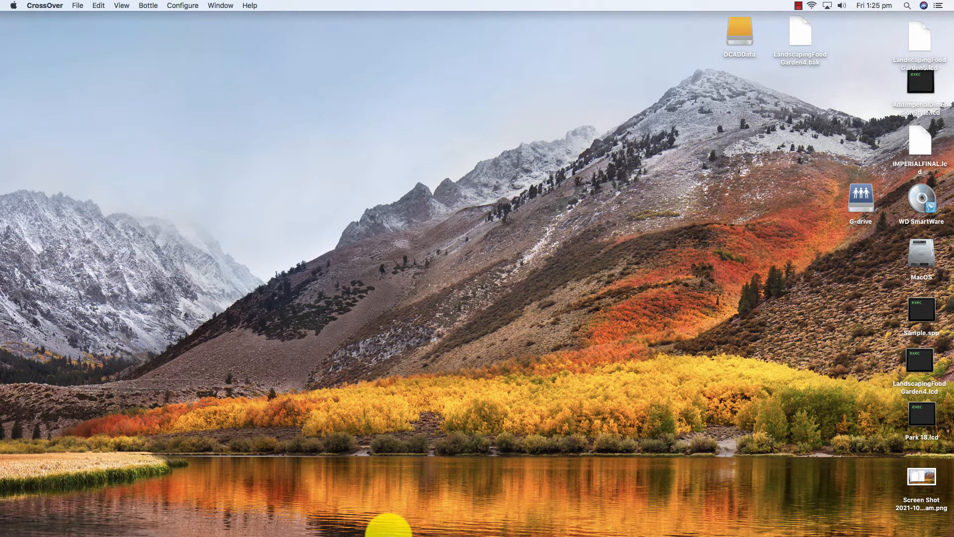
Switch to Finder, move the gCADPlus folder in Documents to the Trash, and close the Finder window.
mouse_move(383, 532)
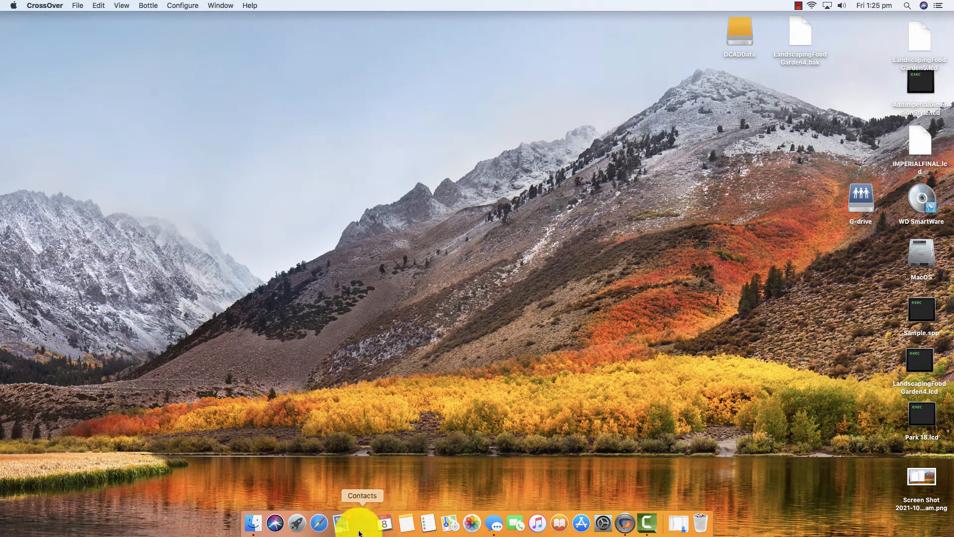
click(255, 523)
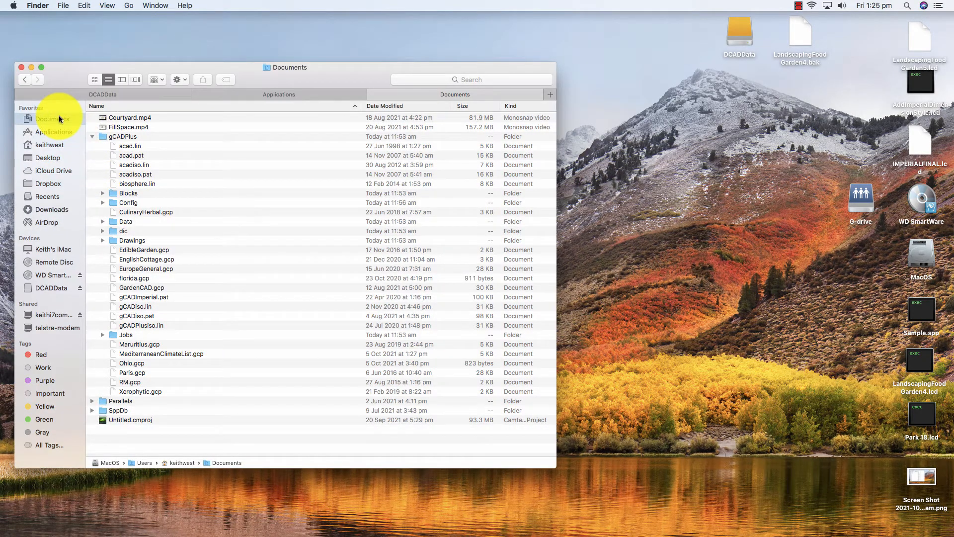
click(93, 137)
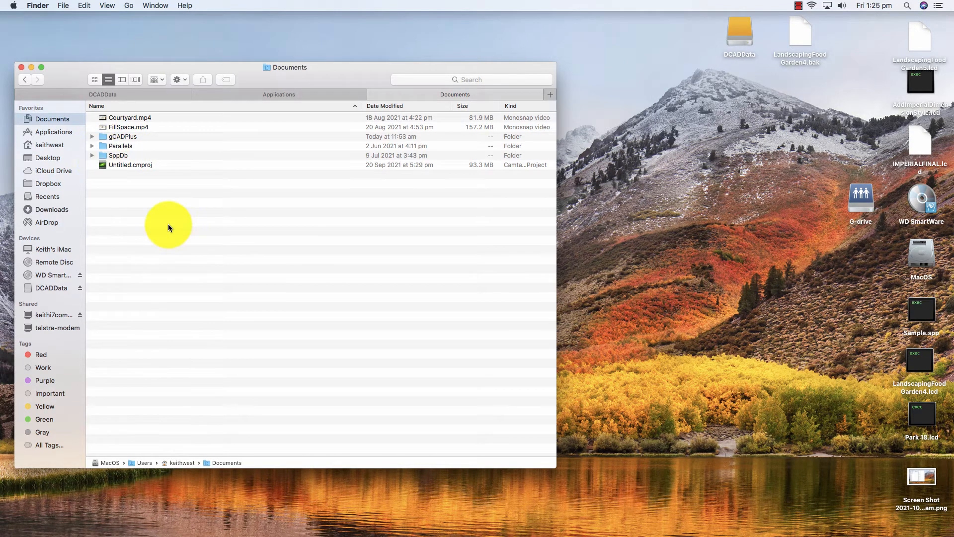
click(104, 138)
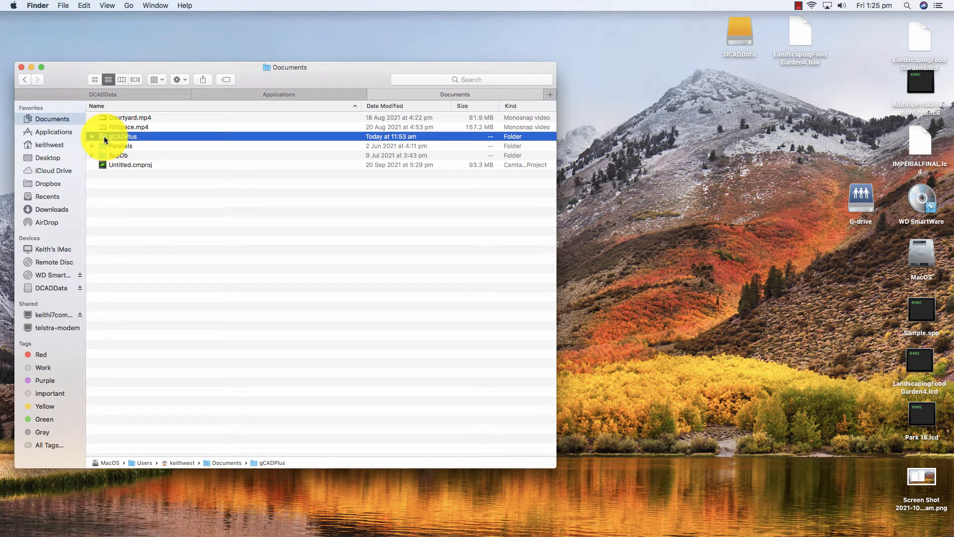
right_click(104, 140)
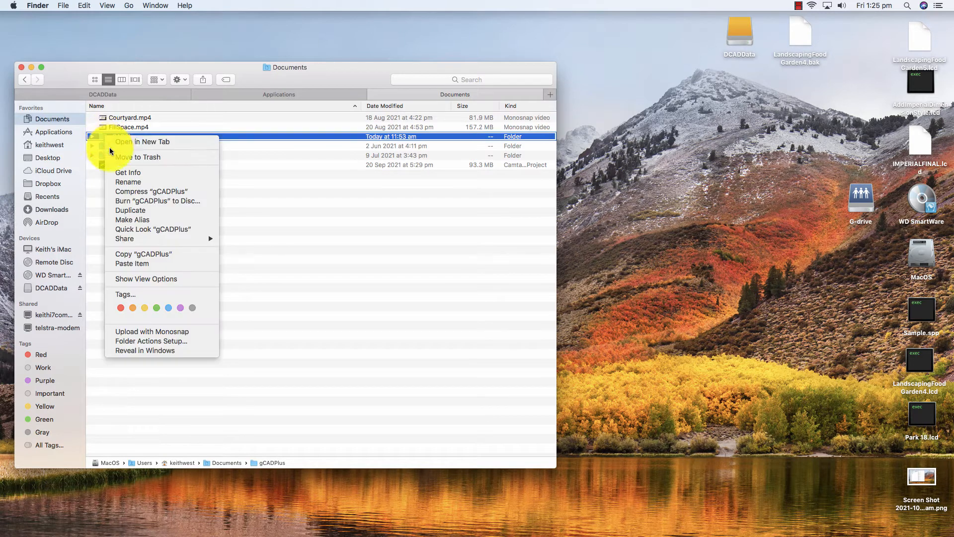
click(129, 159)
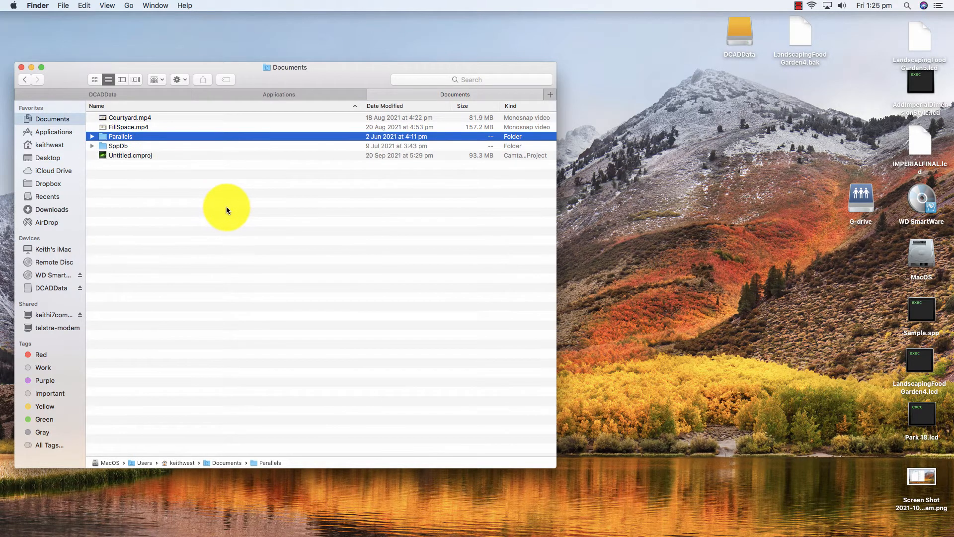
click(21, 68)
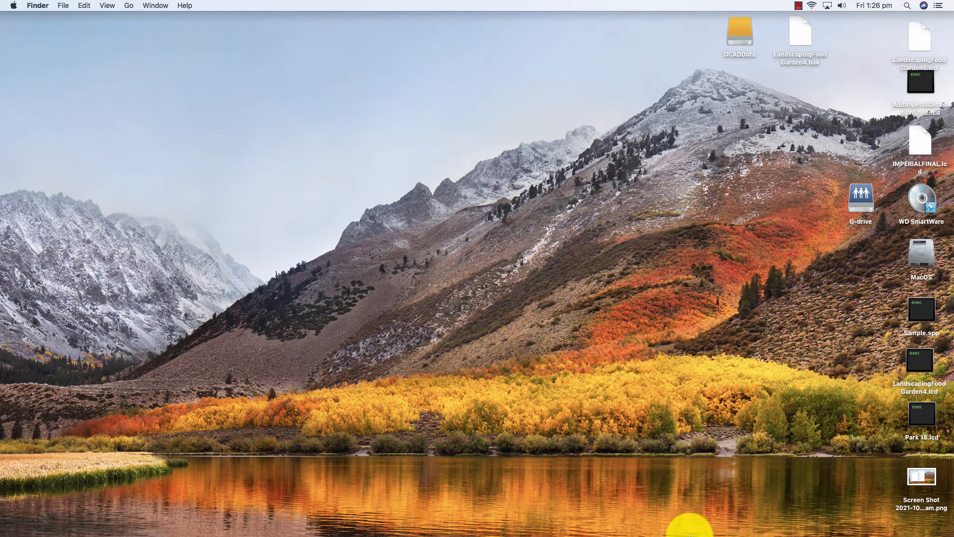
Switch to CrossOver and start a new software installation using gCADPlusMetricSetup.exe from Downloads as the installer file.
mouse_move(689, 534)
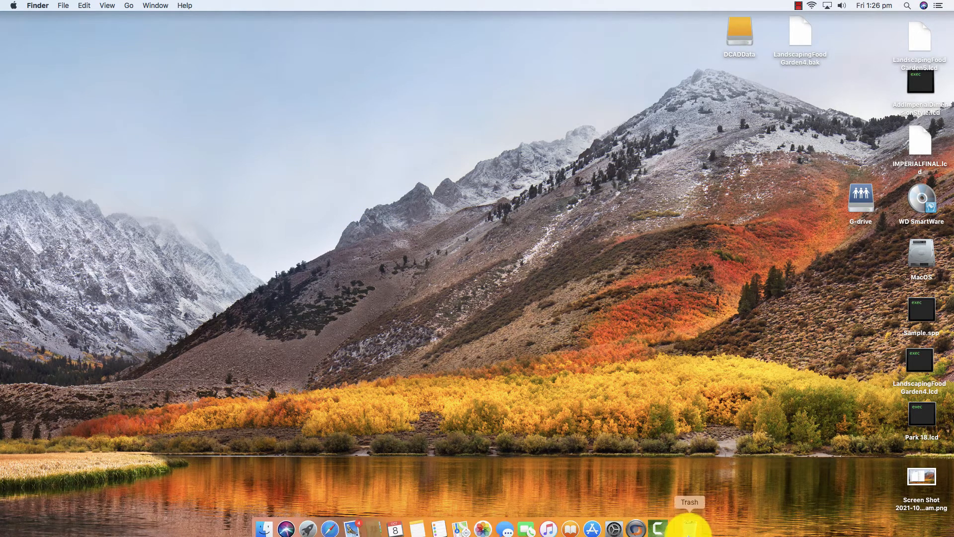
click(639, 524)
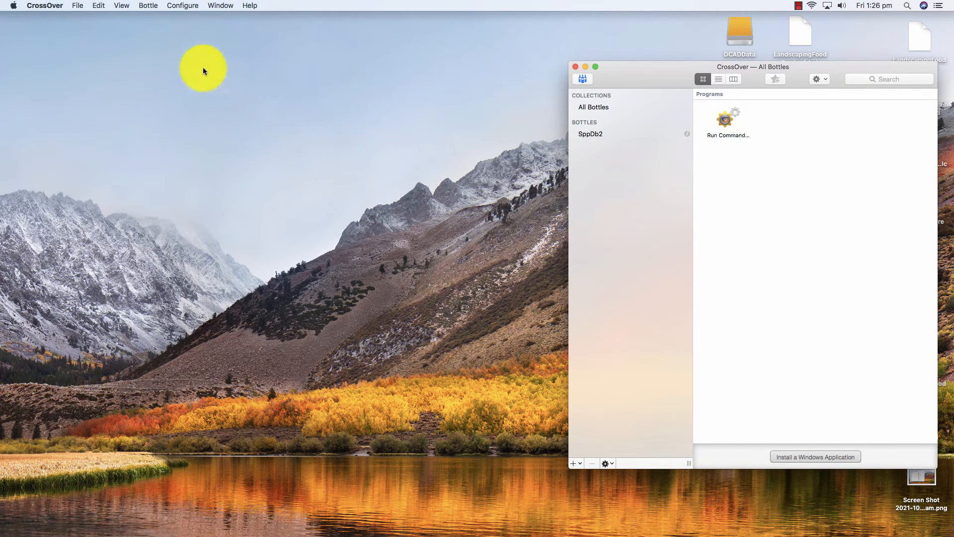
click(183, 6)
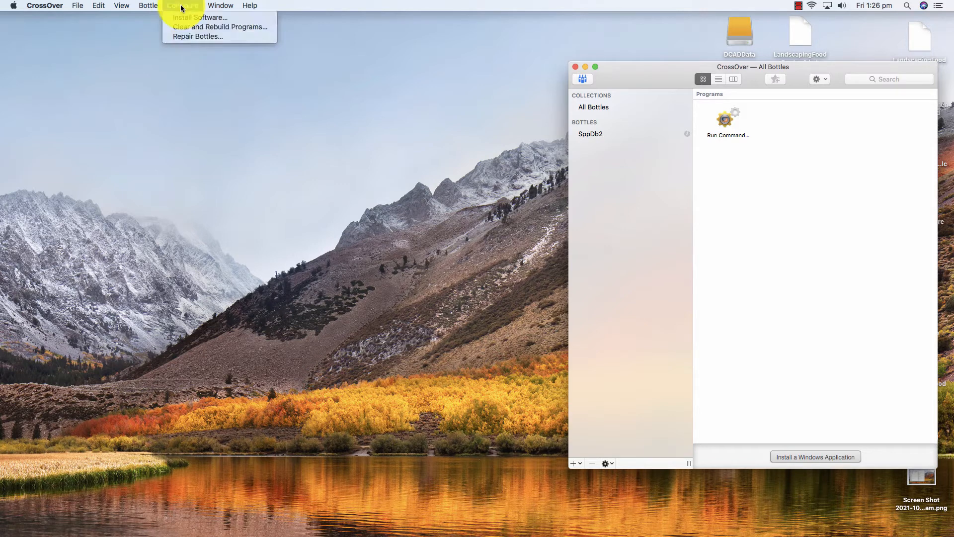
click(195, 18)
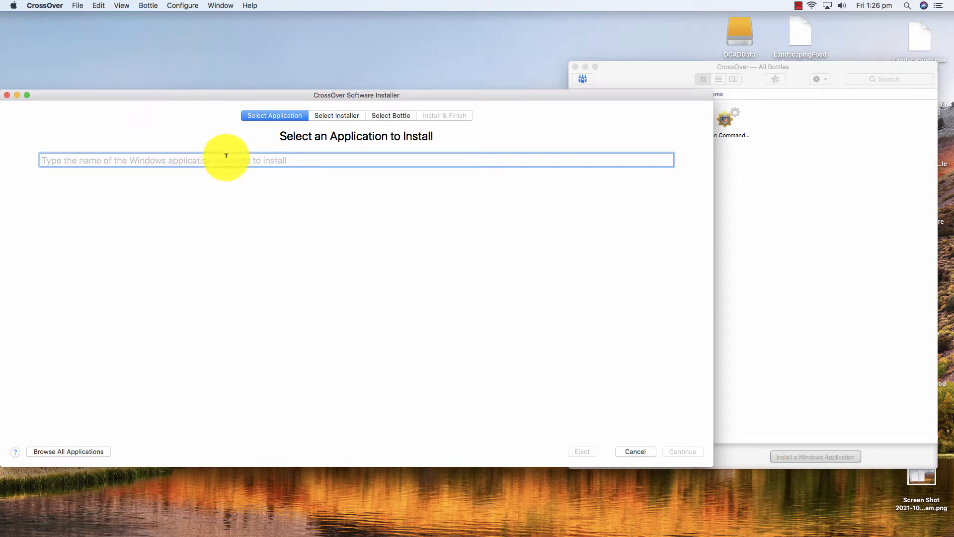
click(341, 117)
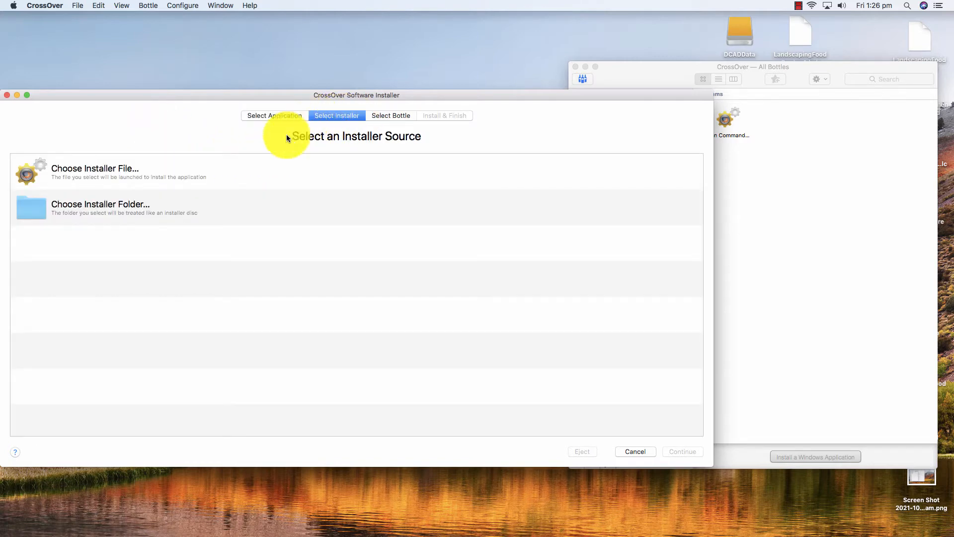
click(105, 170)
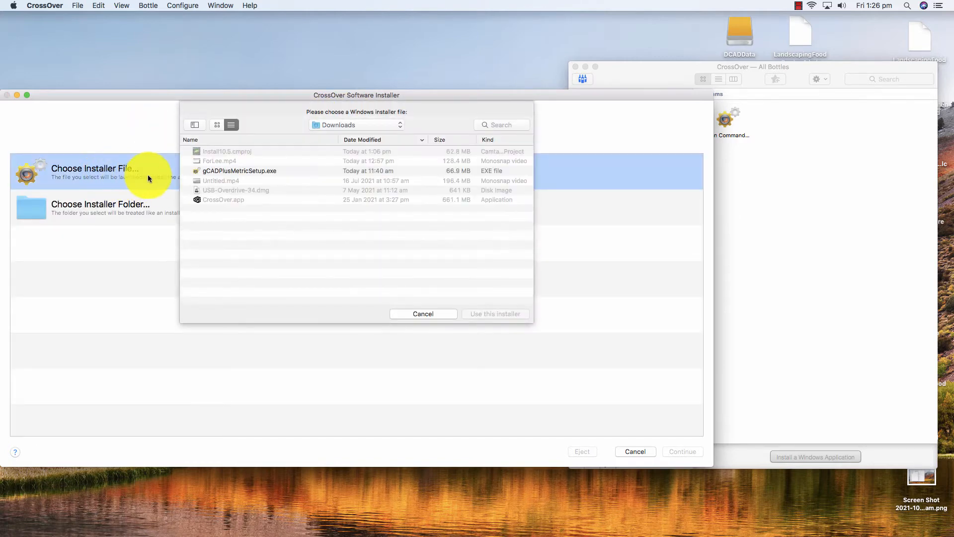
click(193, 170)
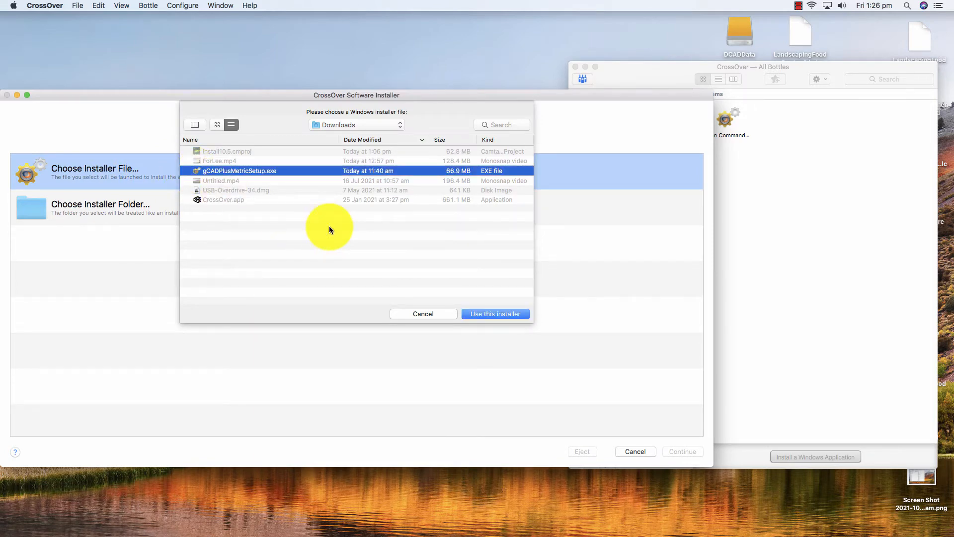
click(482, 315)
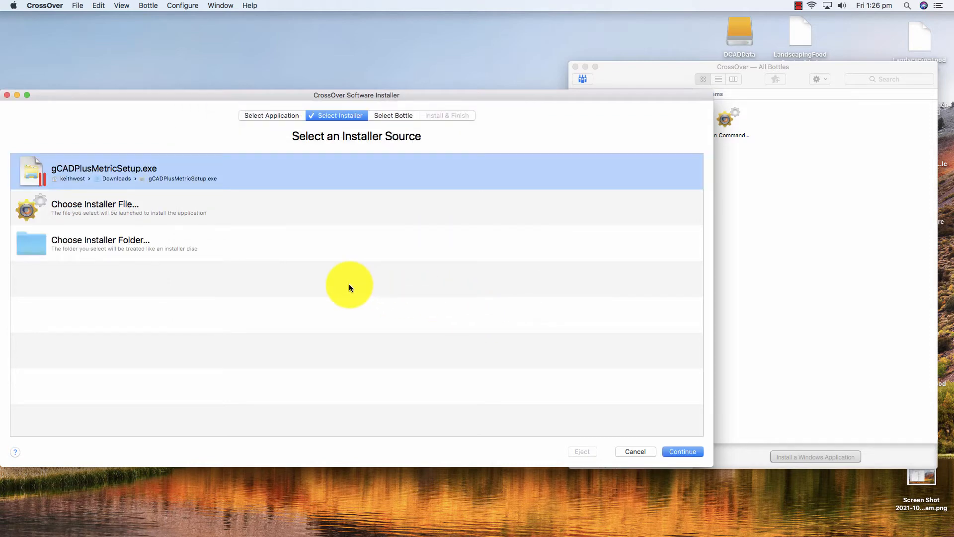
Set the installation to go into a new Windows 10 64-bit bottle named gCADPlus10.5.
click(394, 116)
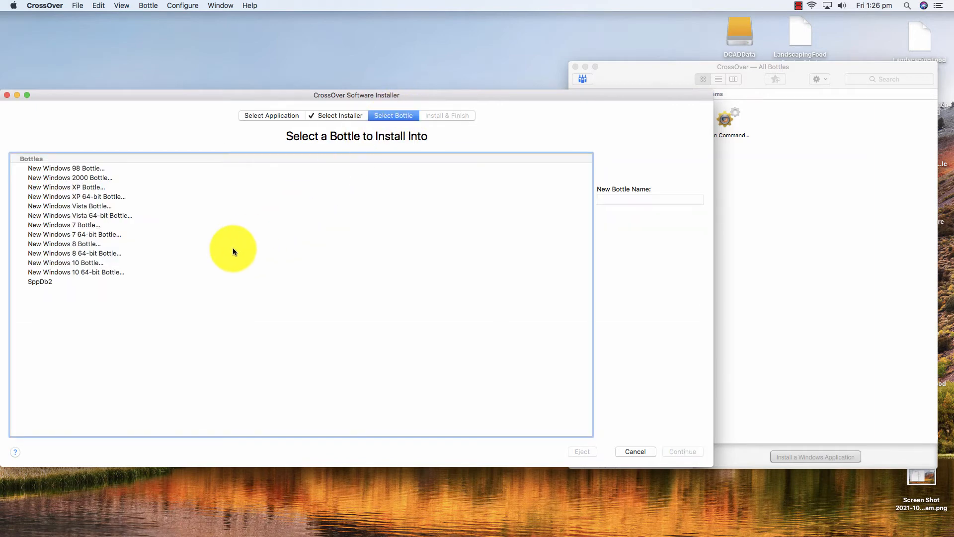
click(80, 272)
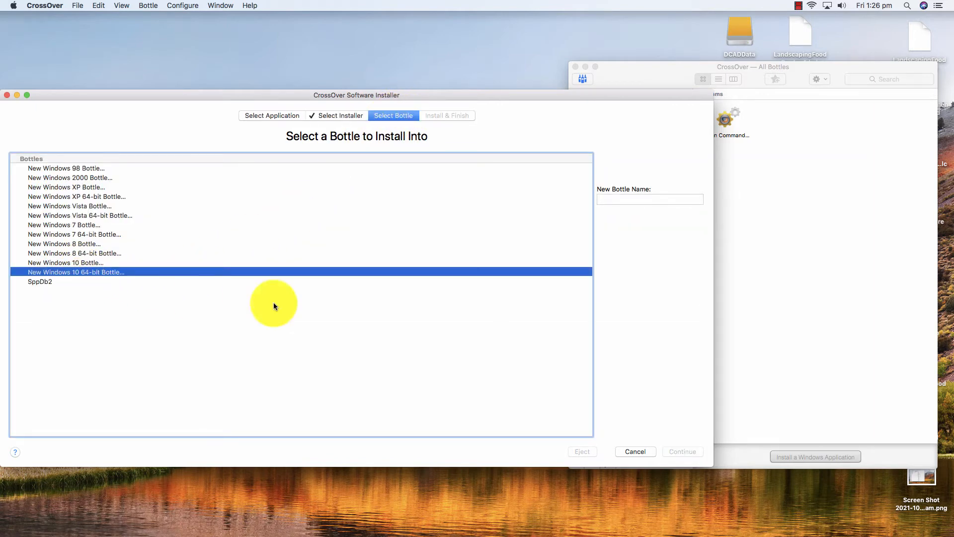
click(608, 199)
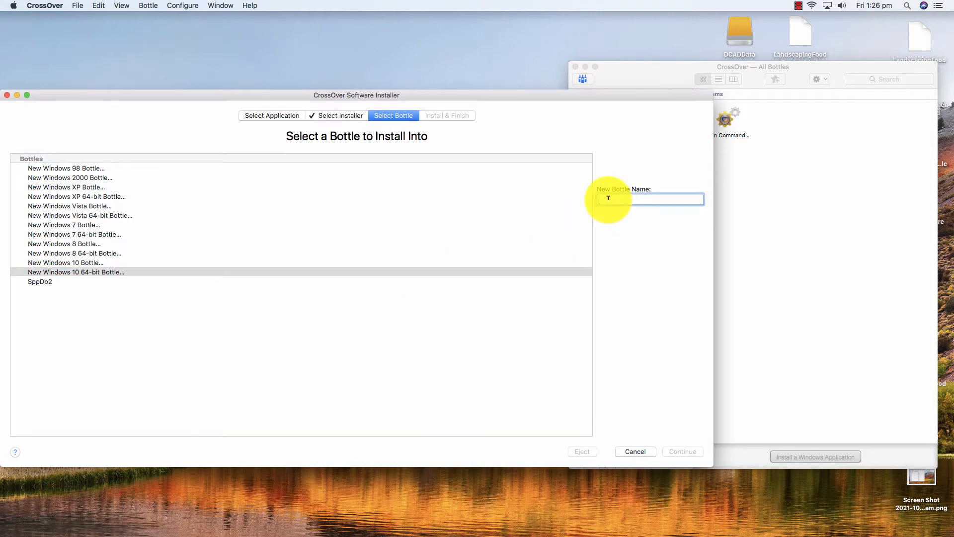
text(gCADP)
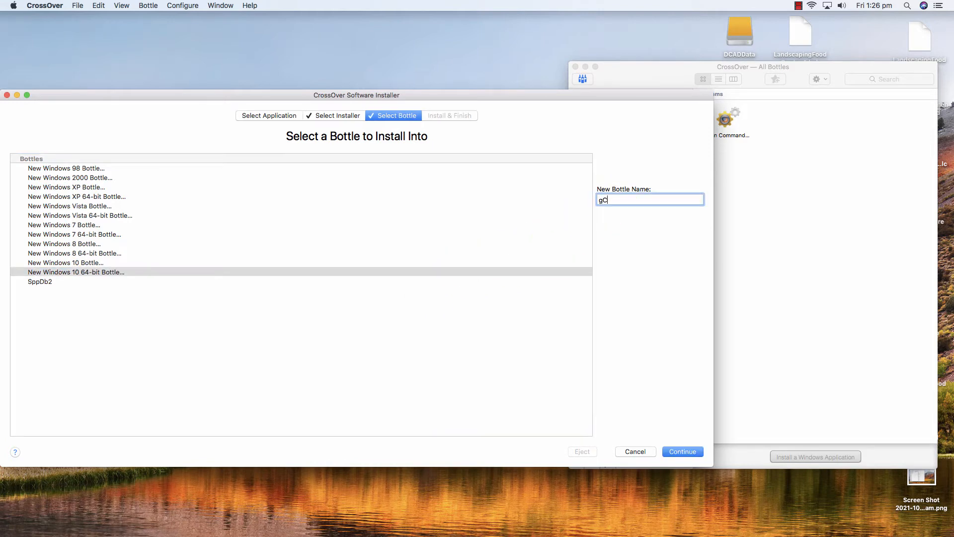
text(lus10.5)
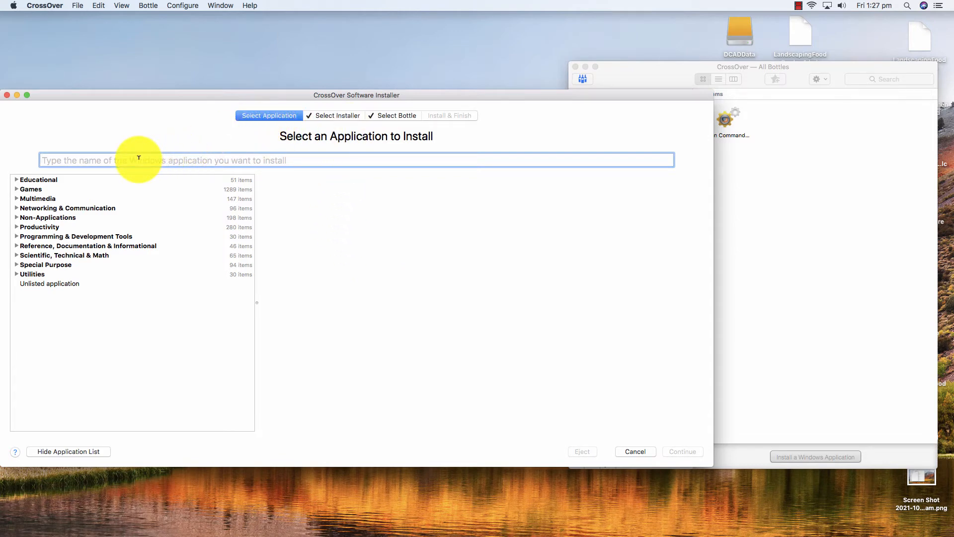
Search the applications for gcadplus, choose the unlisted application "Gcadplus" as the software to install, and start the installation.
text(gcad)
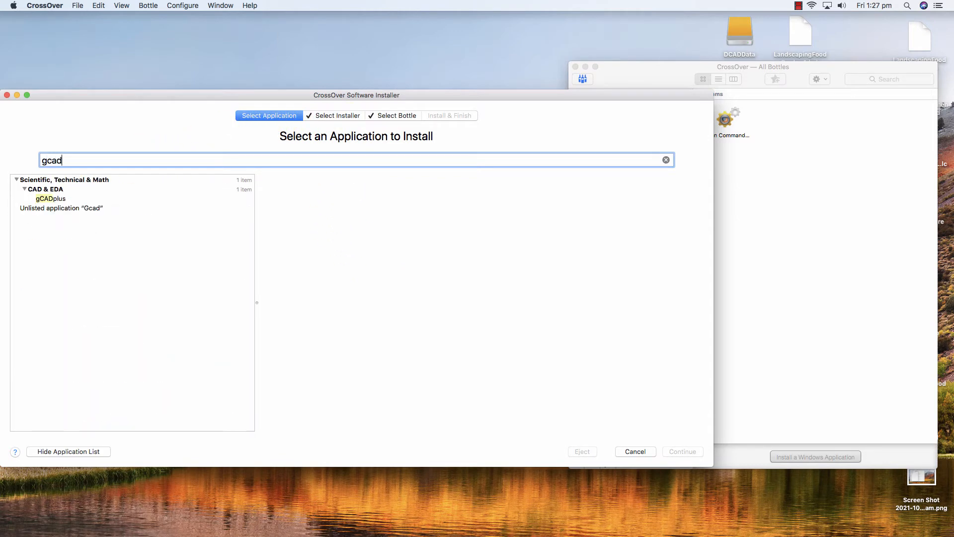
text(plus)
key(super+a)
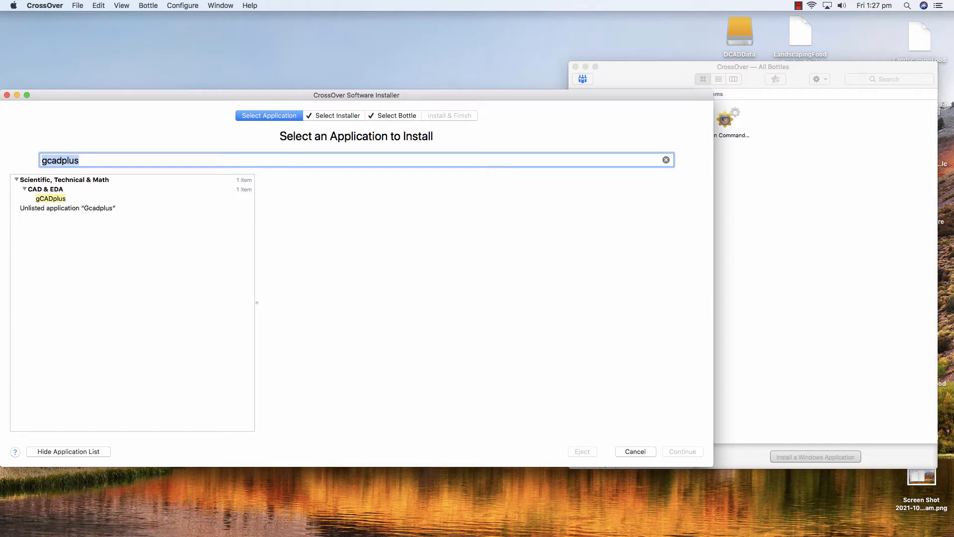
click(356, 218)
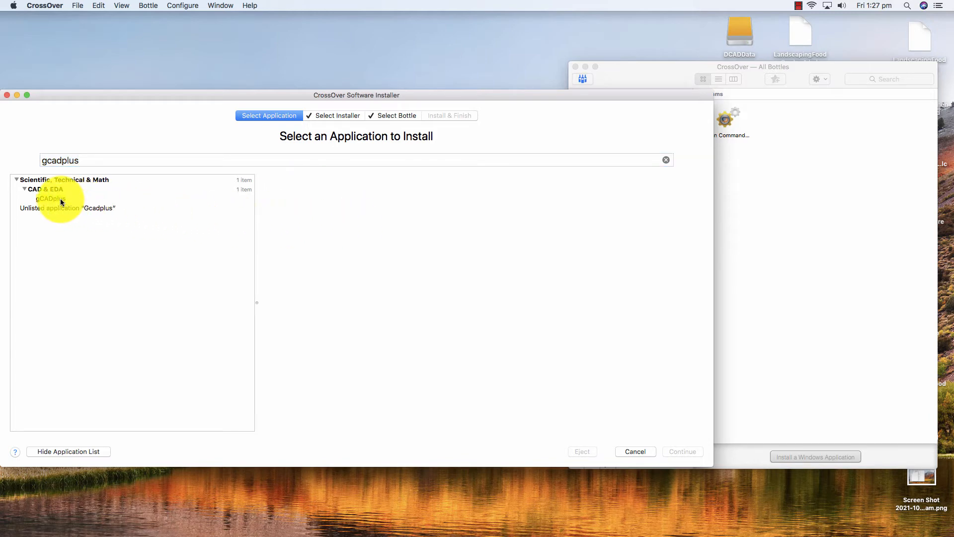
click(80, 159)
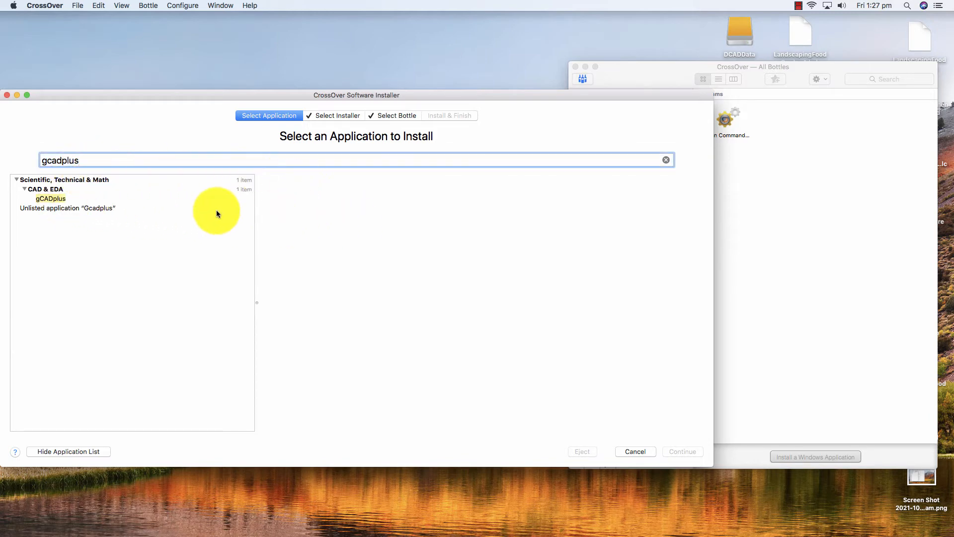
click(59, 209)
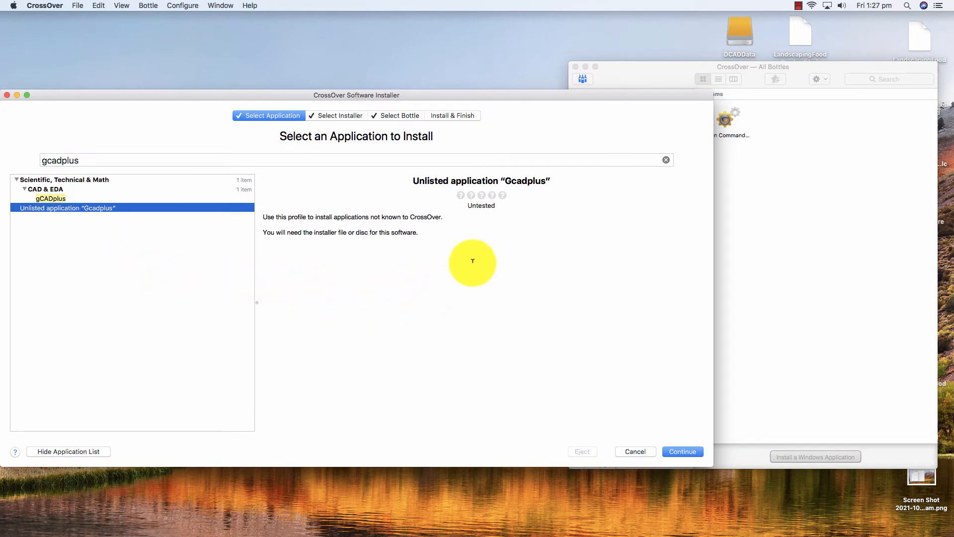
click(454, 119)
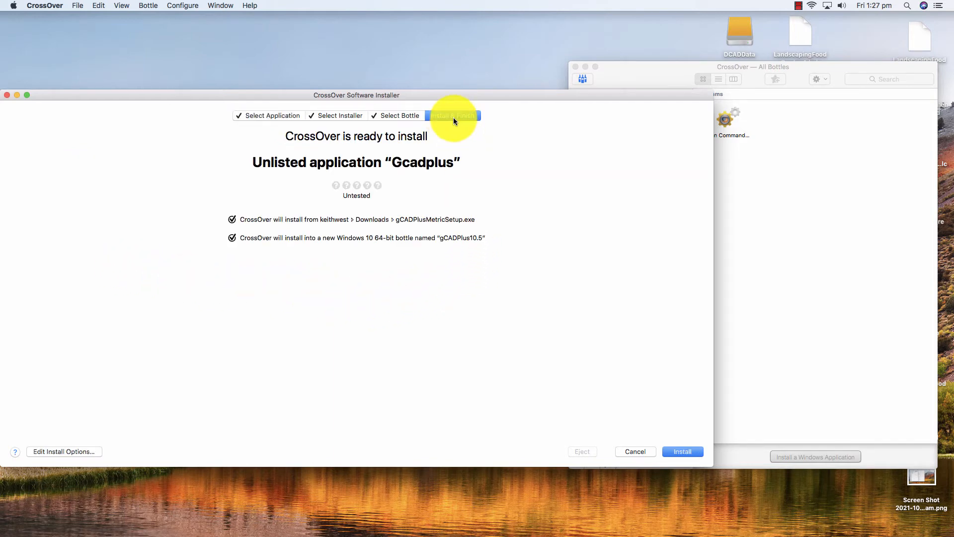
click(683, 451)
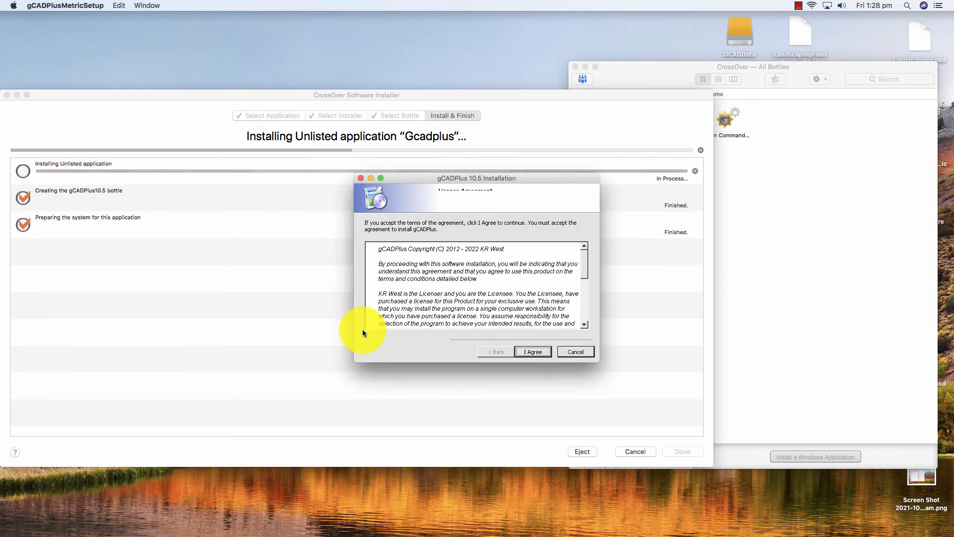
Accept the license agreement and install gCADPlus 10.5 with the default destination and Start Menu folders, without a desktop icon.
click(532, 352)
click(533, 352)
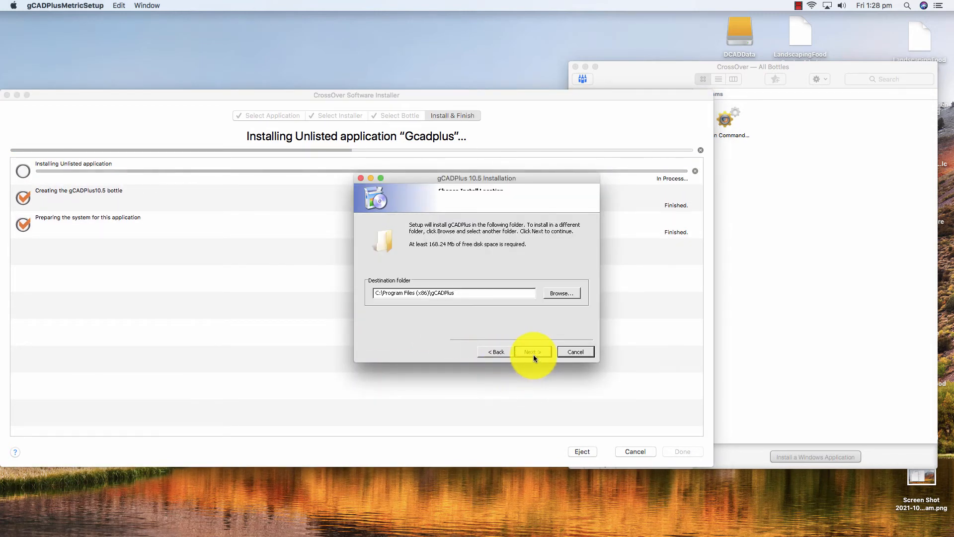
click(532, 353)
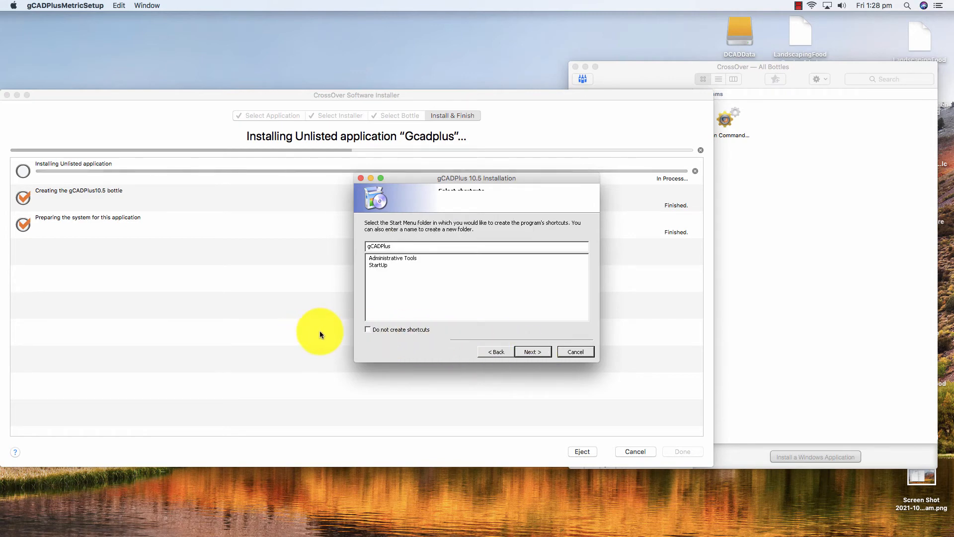
click(538, 352)
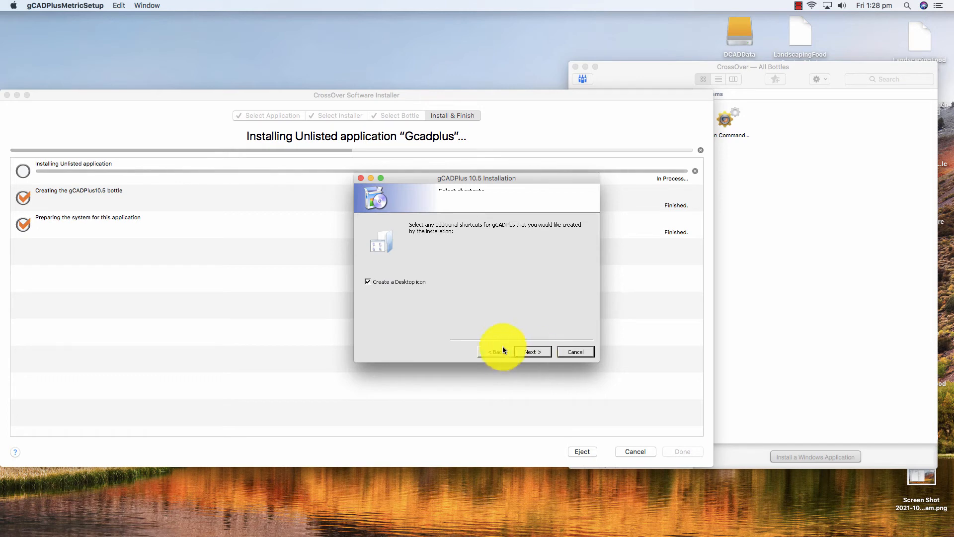
click(373, 281)
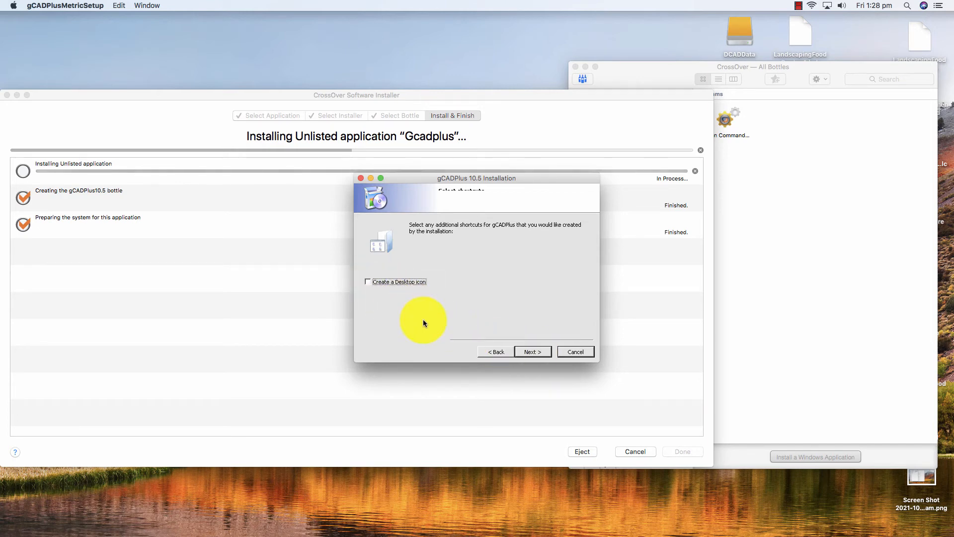
click(538, 353)
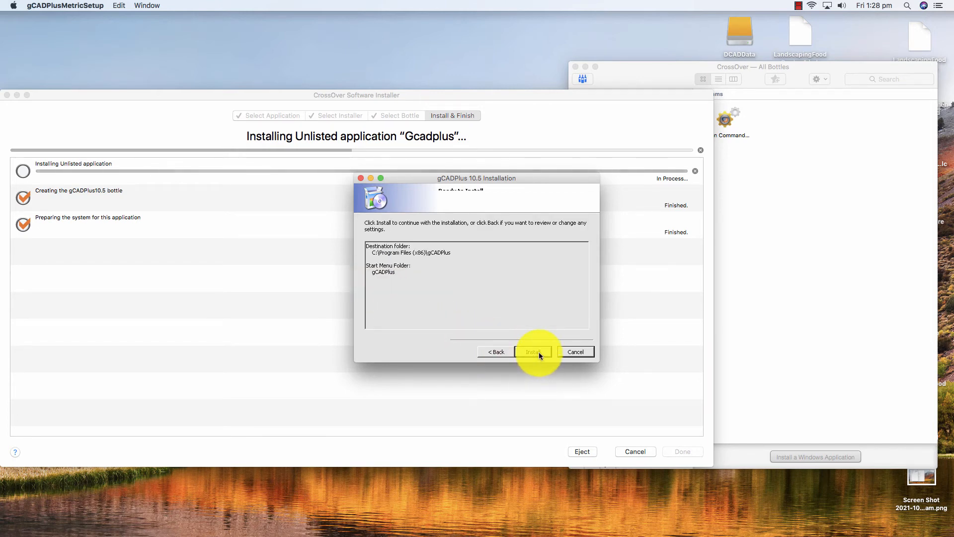
click(538, 352)
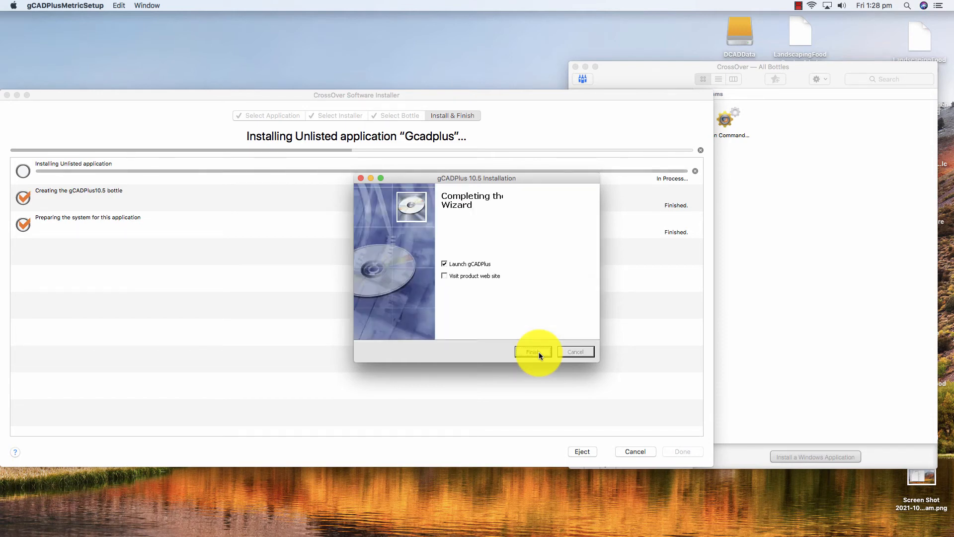
Finish the setup wizard without launching gCADPlus and close the completed CrossOver software installer.
click(444, 264)
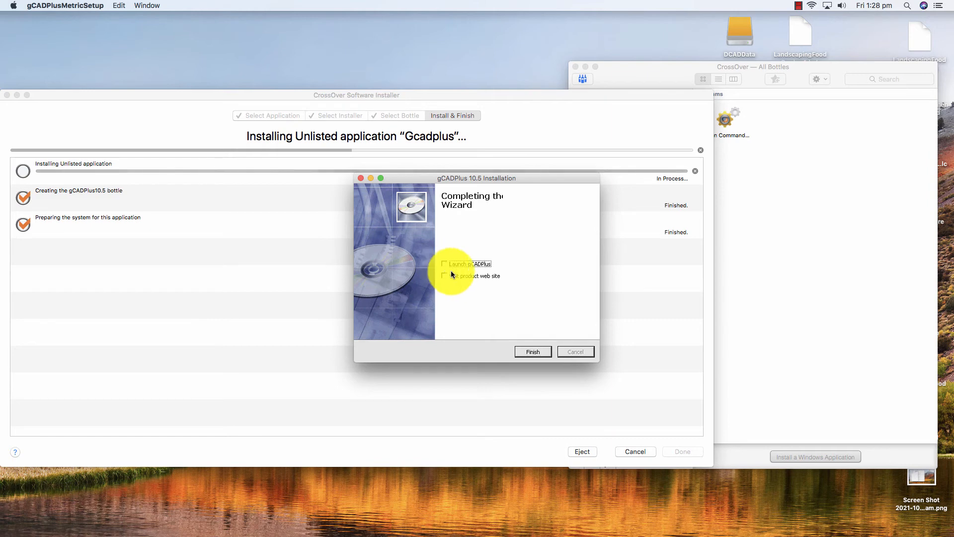
click(533, 352)
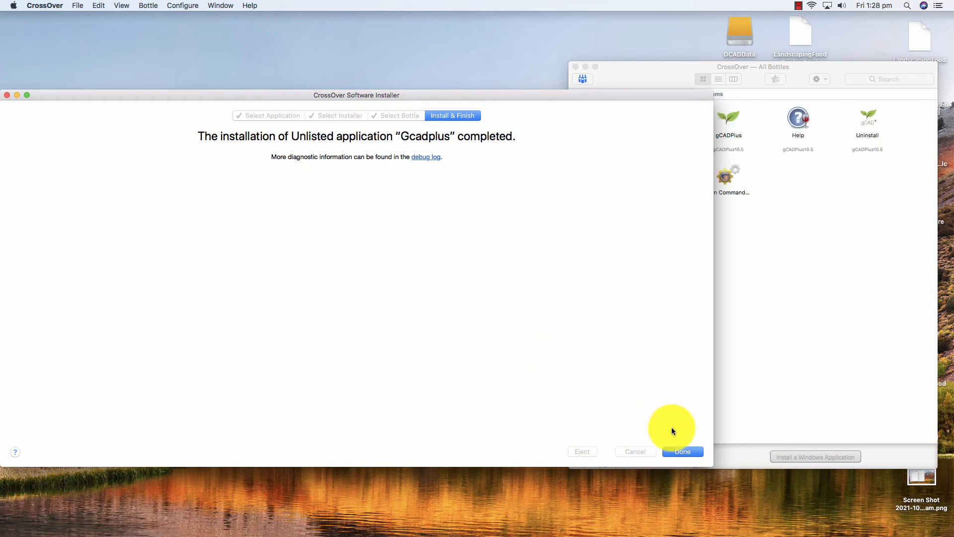
click(687, 453)
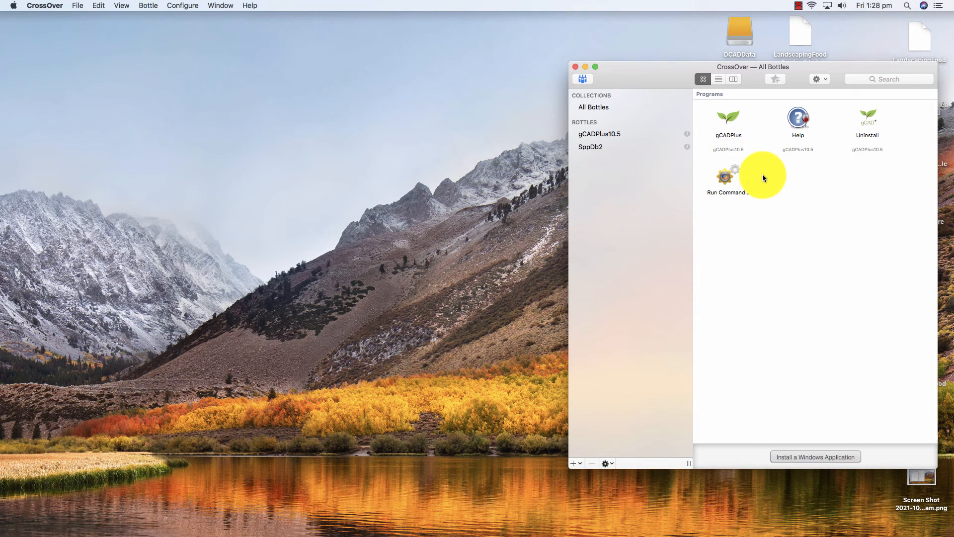
Launch gCADPlus from the gCADPlus10.5 bottle in demo mode, dismiss the Tip of Day, and make its window taller.
double_click(729, 121)
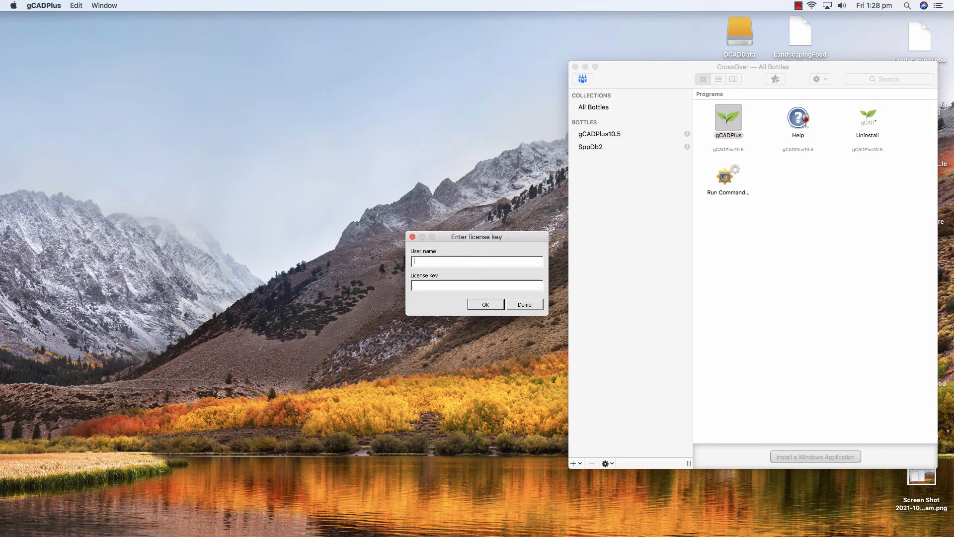
click(524, 305)
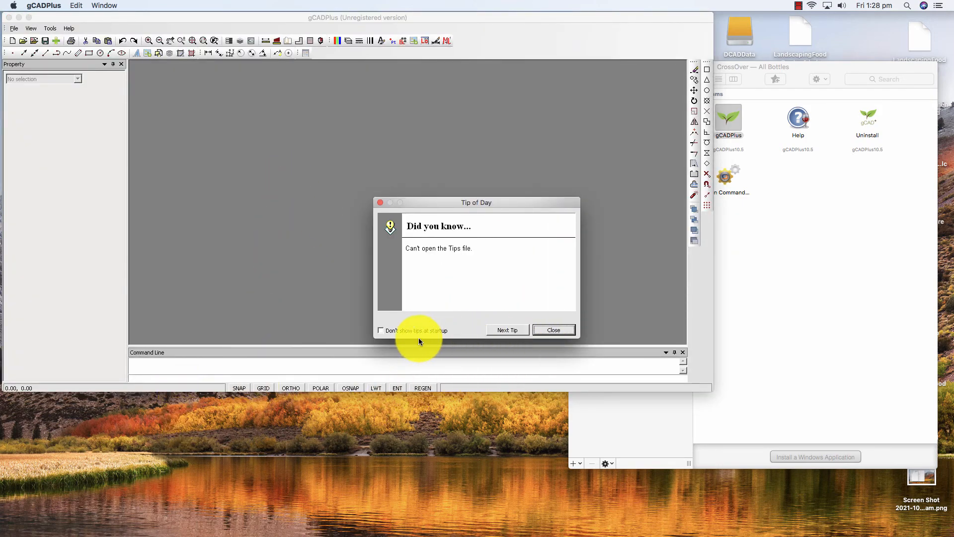
click(547, 331)
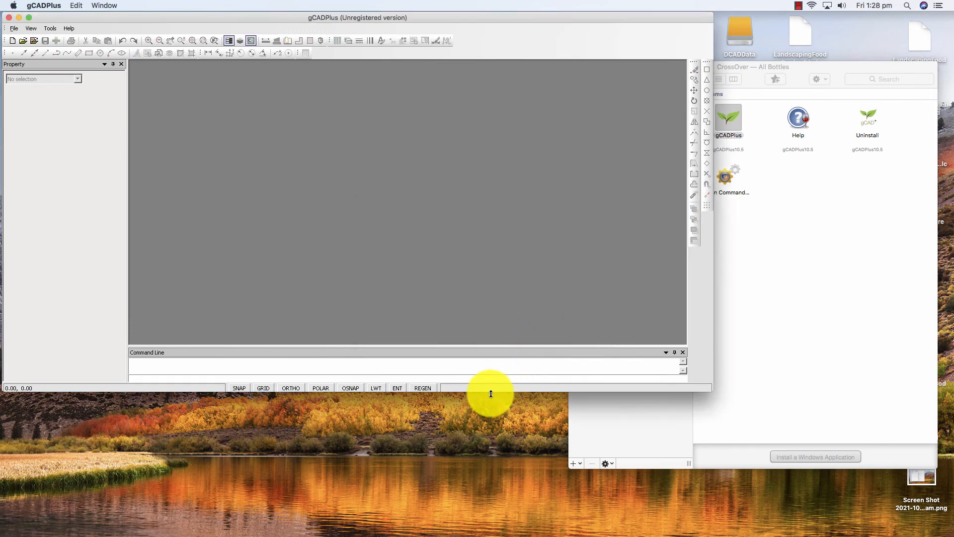
drag(490, 392, 473, 516)
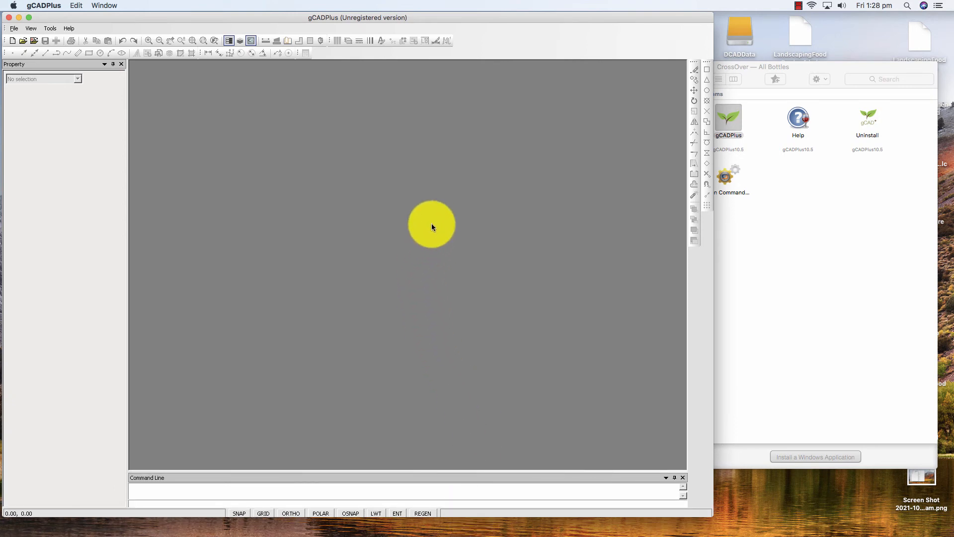
Create a new drawing from the Default.lcd template and inspect its plant symbols up close.
click(13, 42)
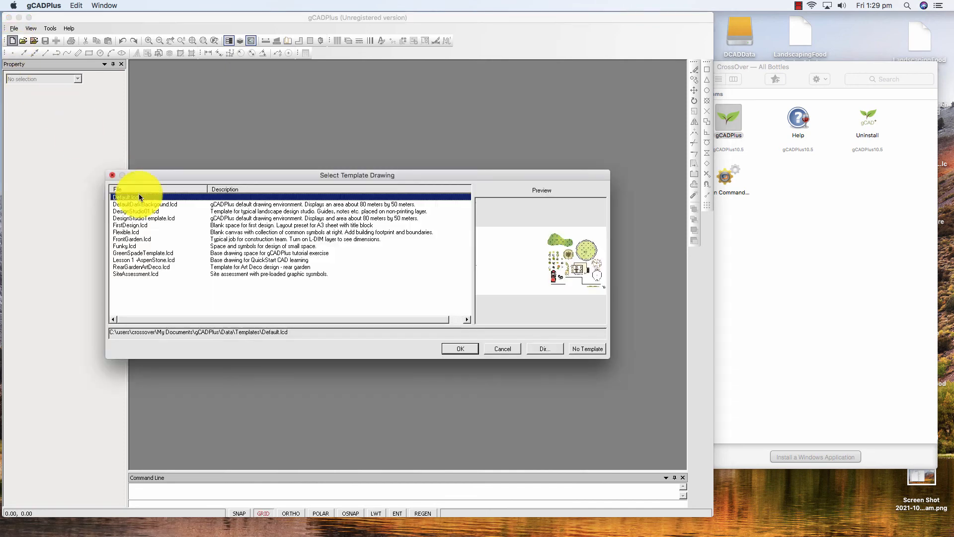
click(463, 348)
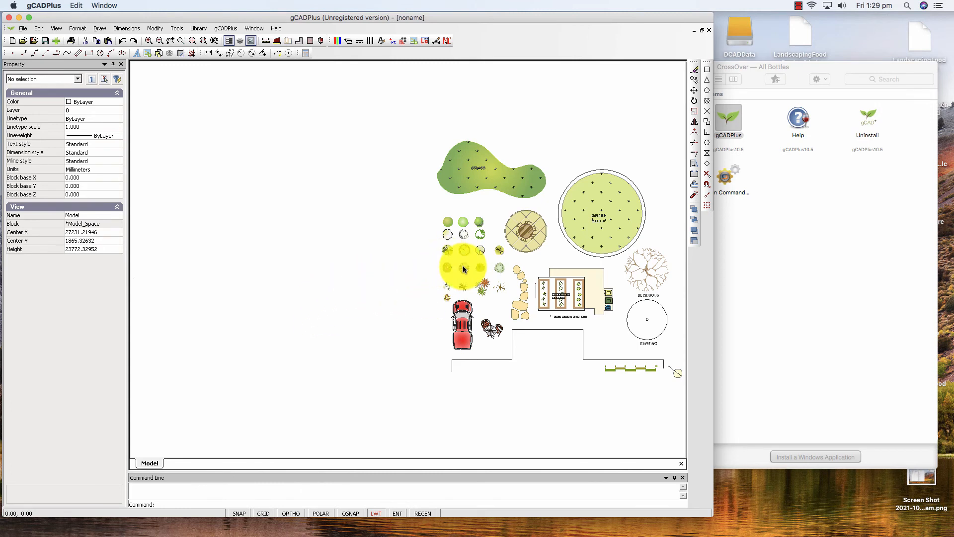
scroll(445, 250, up, 10)
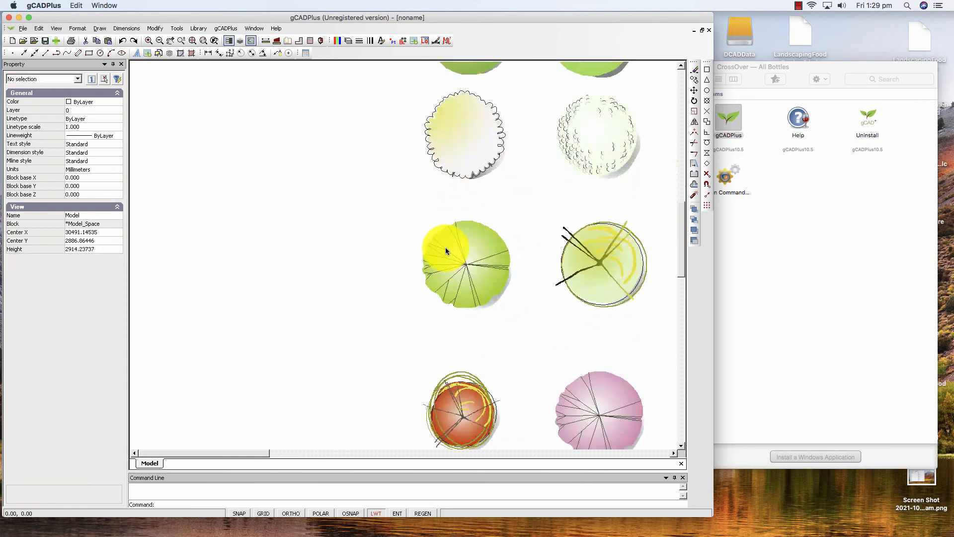
scroll(489, 307, down, 8)
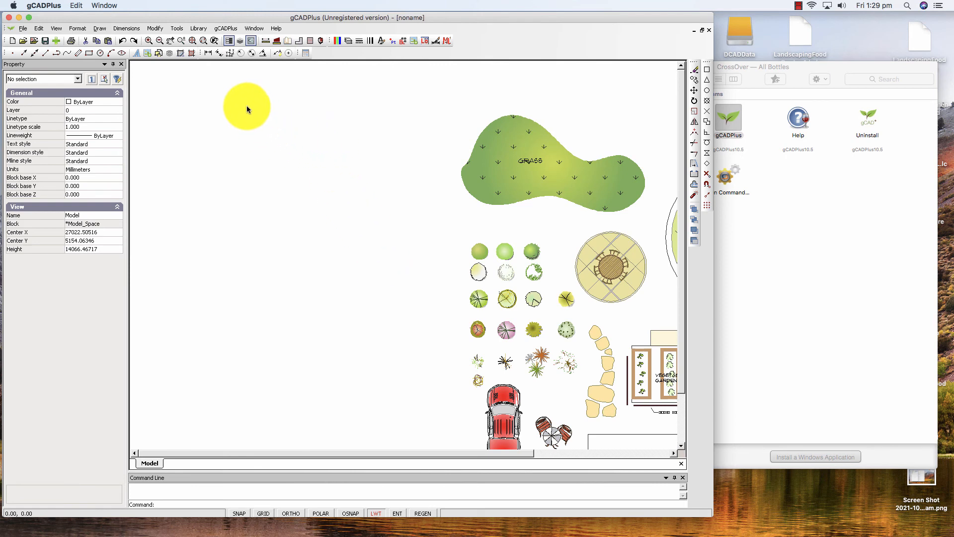
Preview the Standard library plant symbols from GrPlant15.lcd through GrPlant27.lcd and leave the file selection without opening any.
click(200, 29)
mouse_move(209, 40)
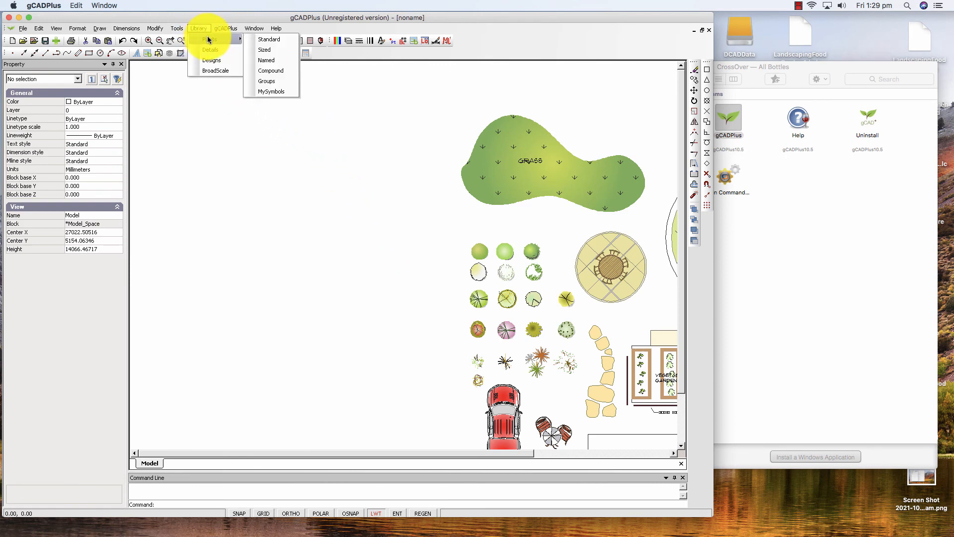
click(257, 44)
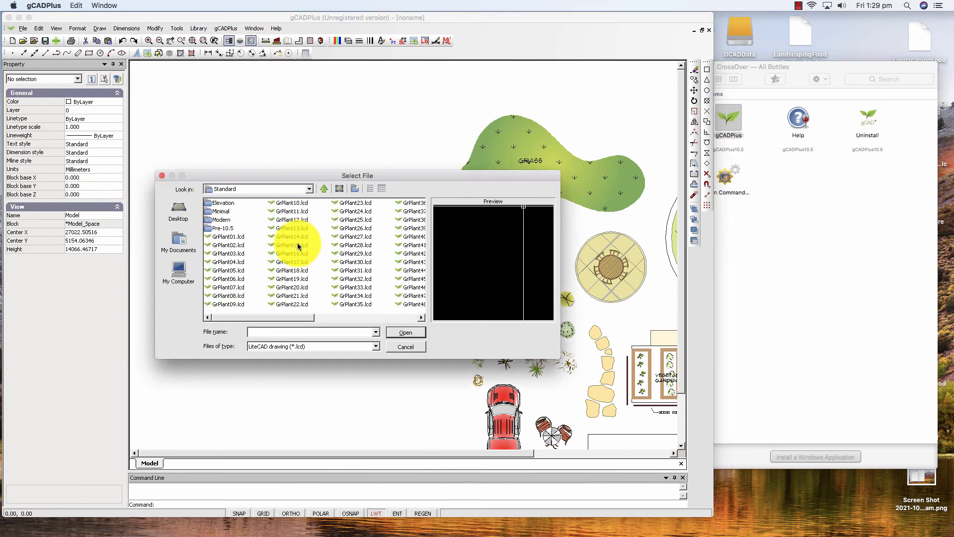
click(294, 245)
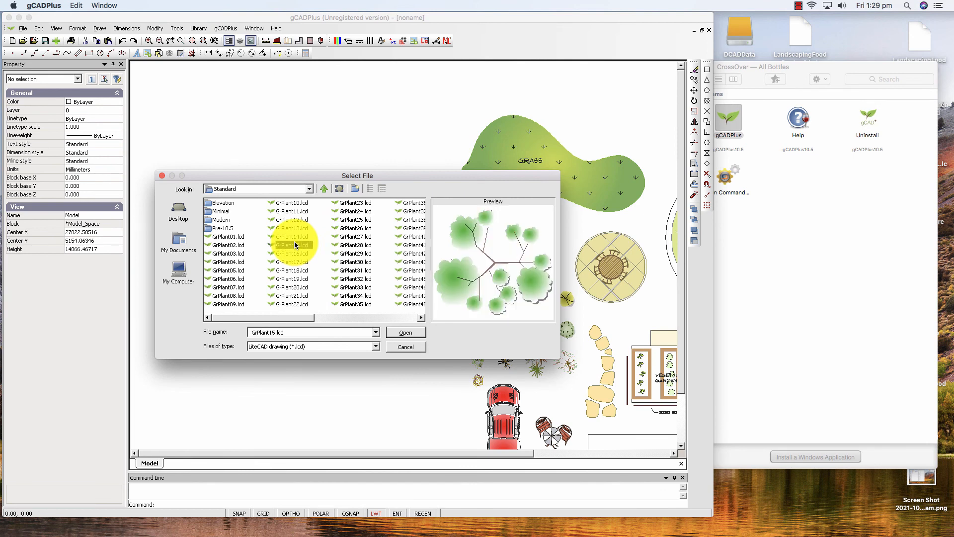
key(Down)
key(Down)
key(Down)
key(Down)
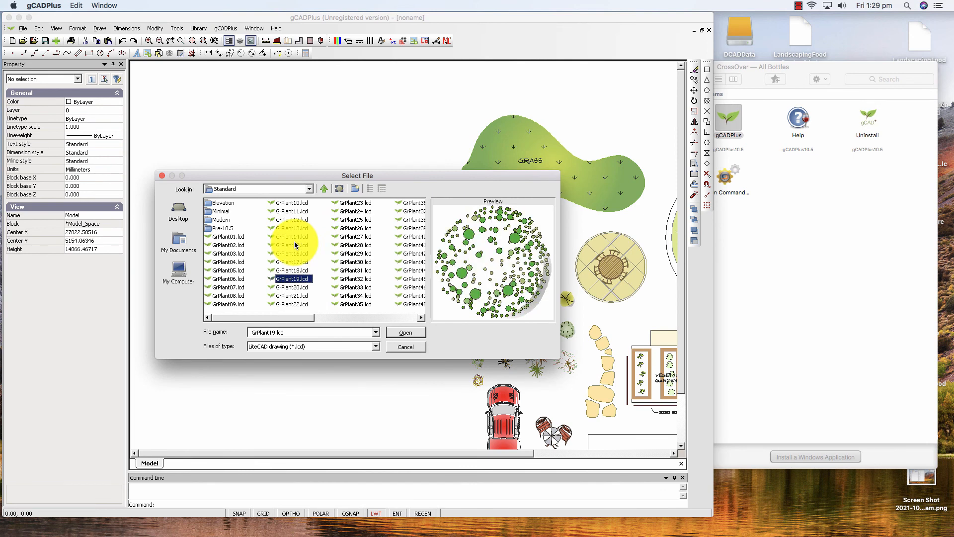
key(Down)
key(Down)
key(Down)
key(Down)
key(Down)
key(Down)
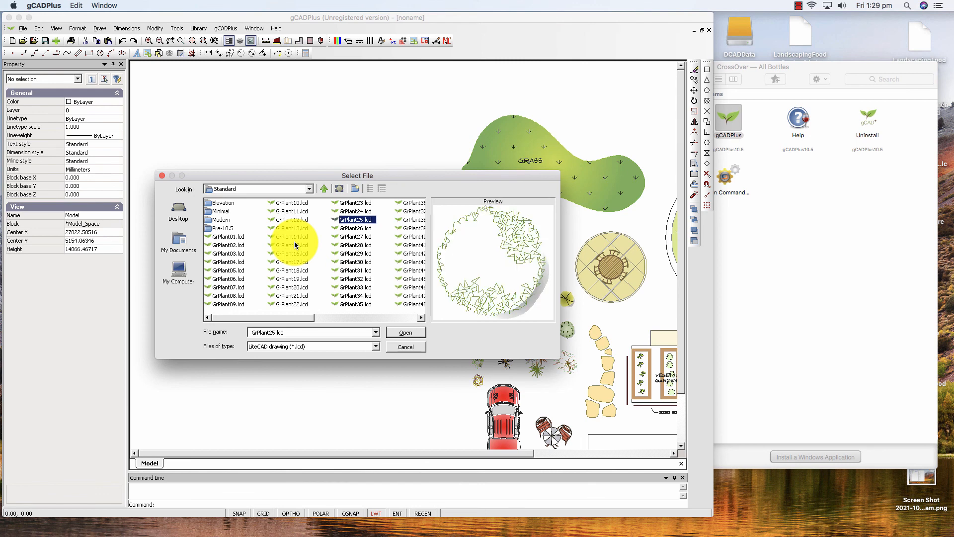
key(Down)
key(Down)
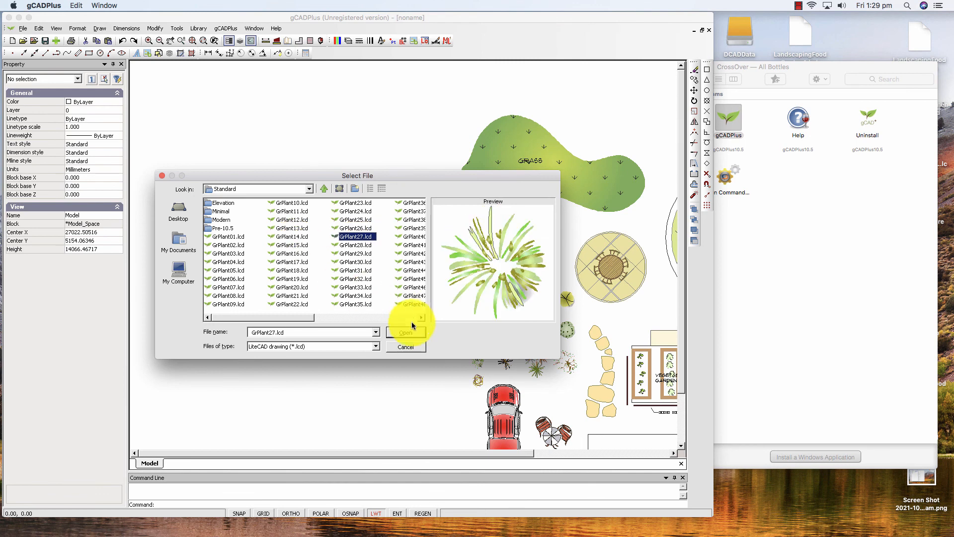
click(406, 347)
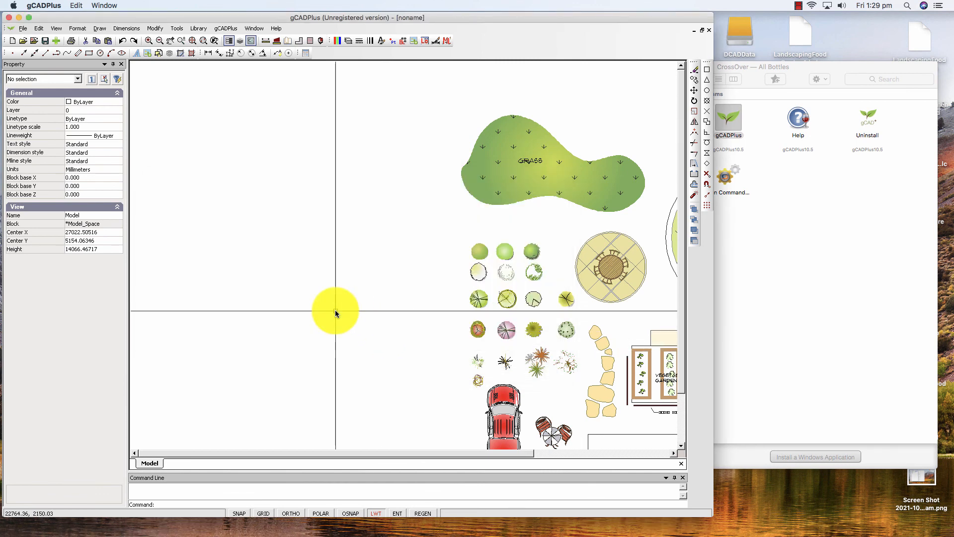